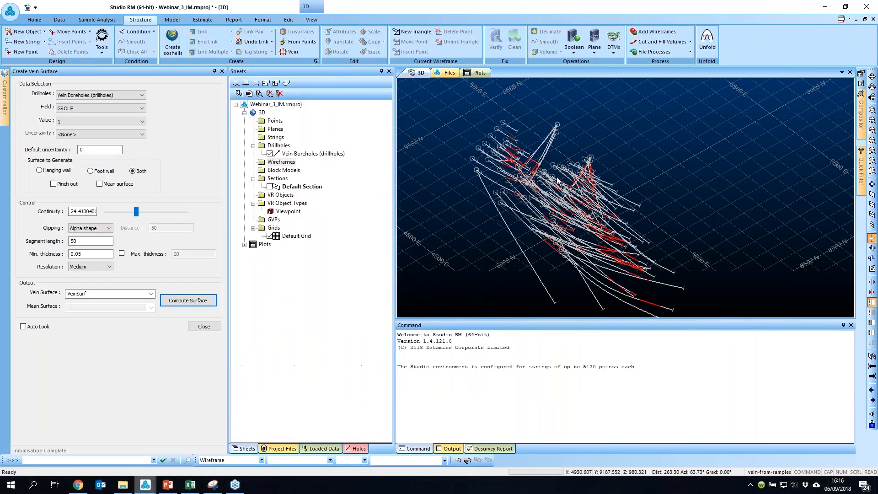
Step: Set the vein surface continuity to about 38 and compute the vein surface from the vein boreholes
{"action": "left_click_drag", "start_coordinate": [557, 181], "coordinate": [594, 156]}
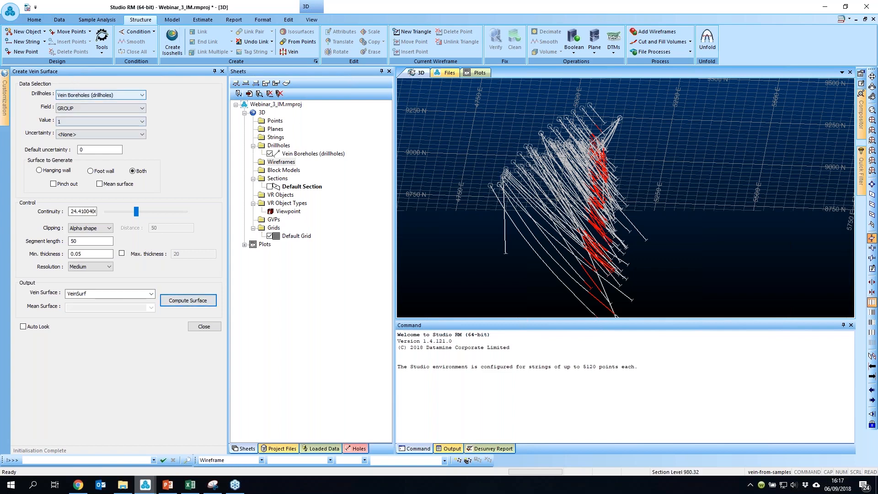
{"action": "left_click", "coordinate": [157, 212]}
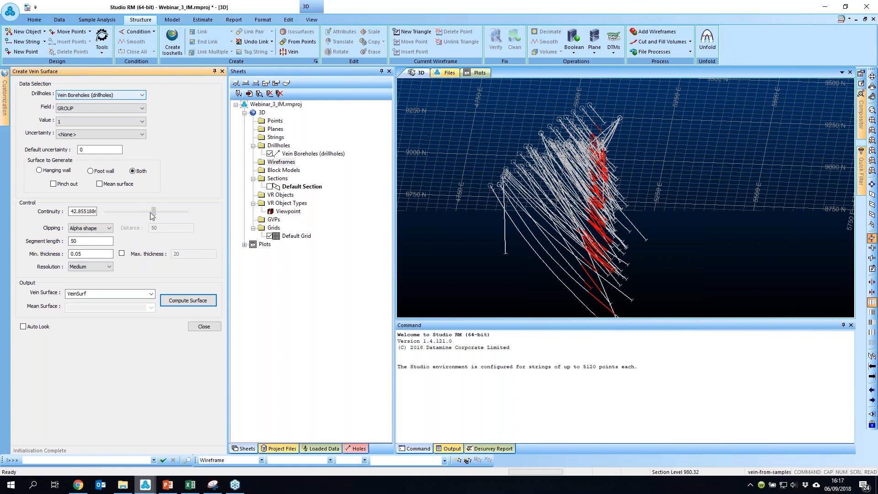
{"action": "left_click", "coordinate": [148, 212]}
{"action": "left_click", "coordinate": [206, 302]}
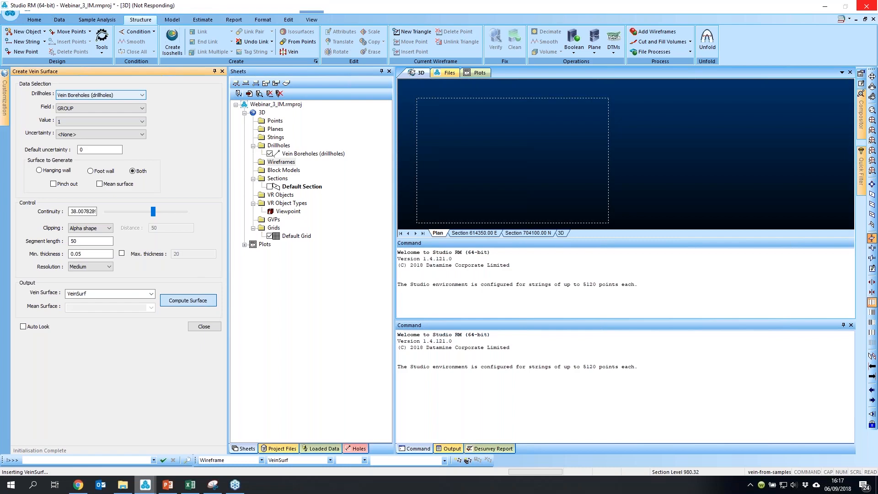
Step: Orbit and zoom around the computed vein surface to inspect it against the drillholes
{"action": "left_click_drag", "start_coordinate": [633, 199], "coordinate": [594, 182], "text": "shift"}
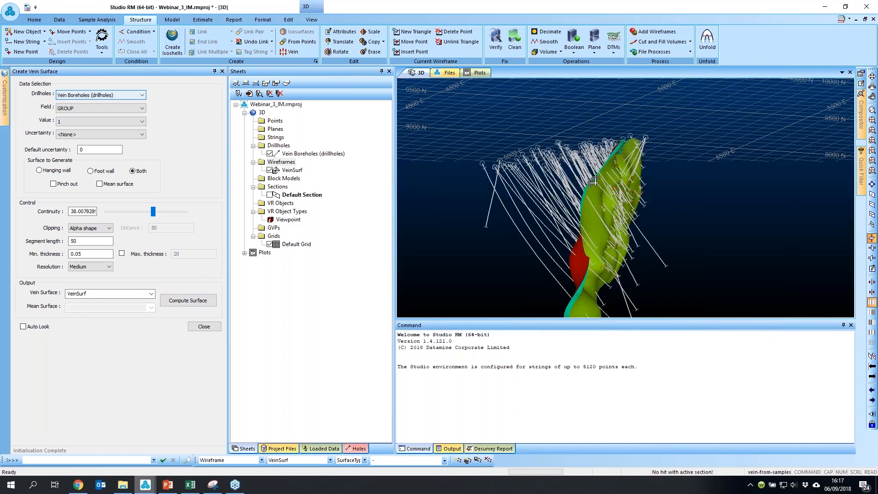
{"action": "scroll", "coordinate": [662, 213], "scroll_direction": "up", "scroll_amount": 5}
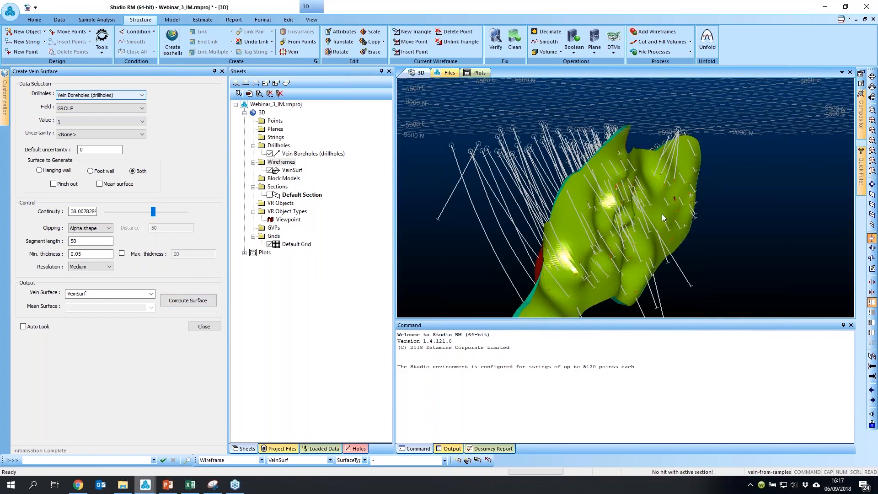
{"action": "left_click", "coordinate": [844, 325]}
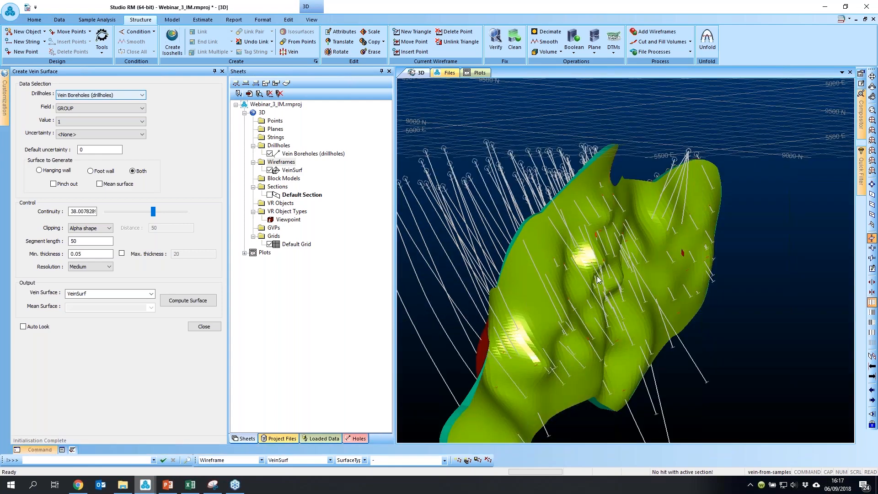
{"action": "left_click_drag", "start_coordinate": [597, 276], "coordinate": [630, 319]}
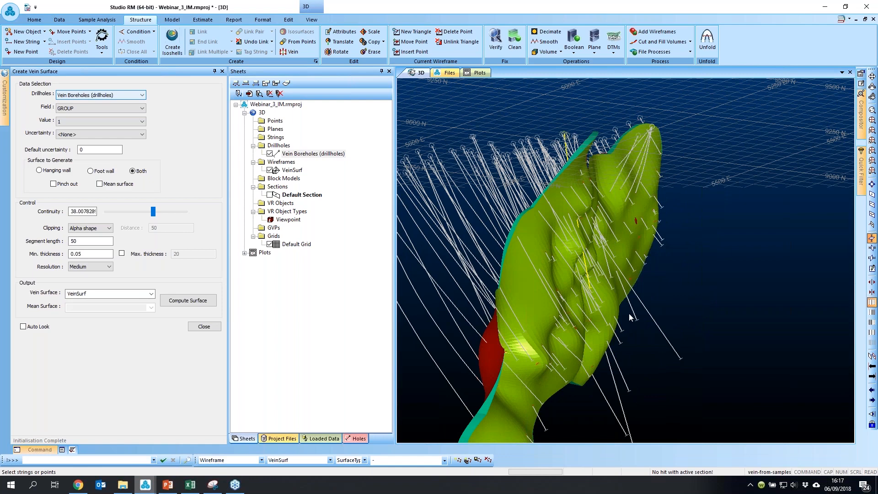
Step: Switch to PowerPoint and show the Brand New Interactive Contouring slide
{"action": "key", "text": "alt+Tab"}
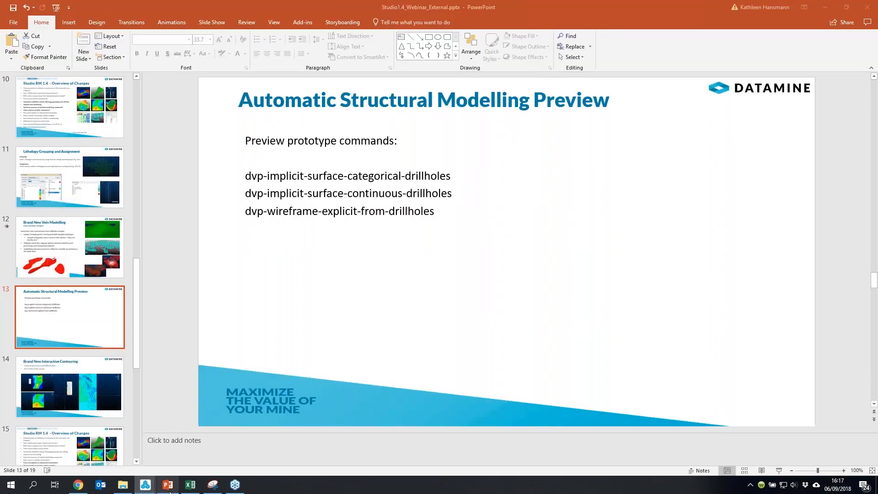
{"action": "left_click", "coordinate": [73, 374]}
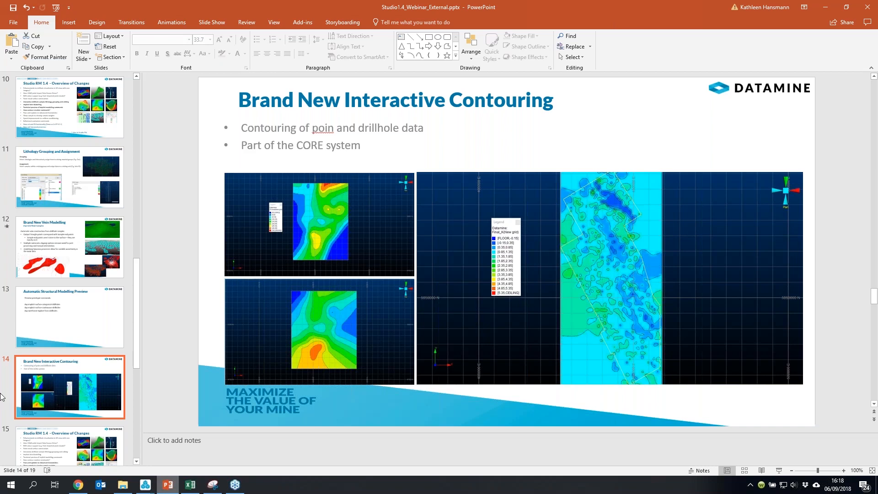
Step: Switch to the Webinar_4_Contouring project window, unload the existing New surface wireframe, and maximise the window
{"action": "left_click", "coordinate": [145, 485]}
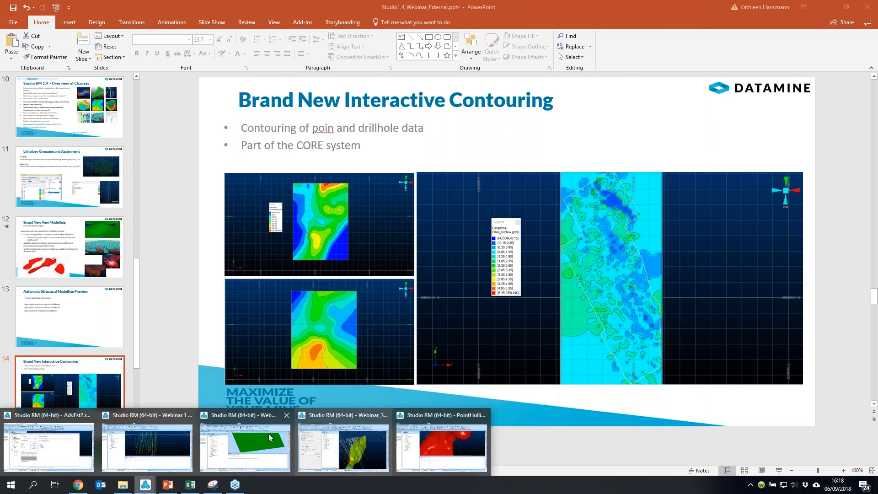
{"action": "mouse_move", "coordinate": [271, 443]}
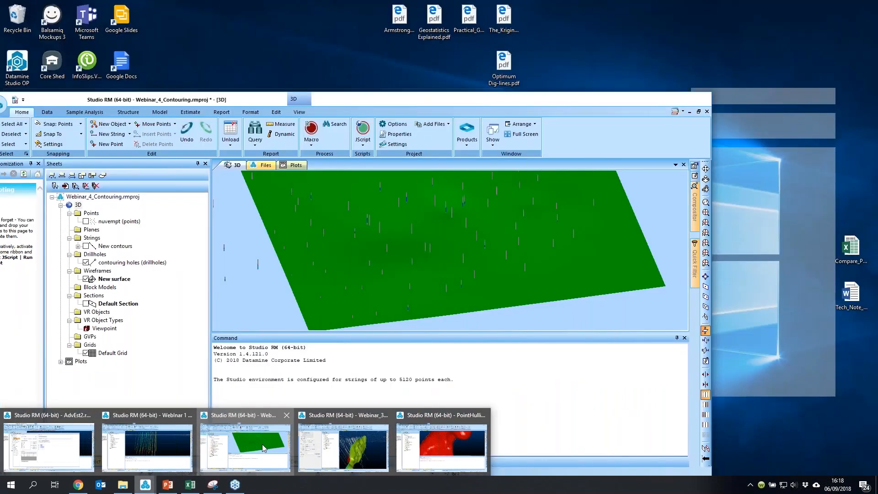
{"action": "left_click", "coordinate": [264, 448]}
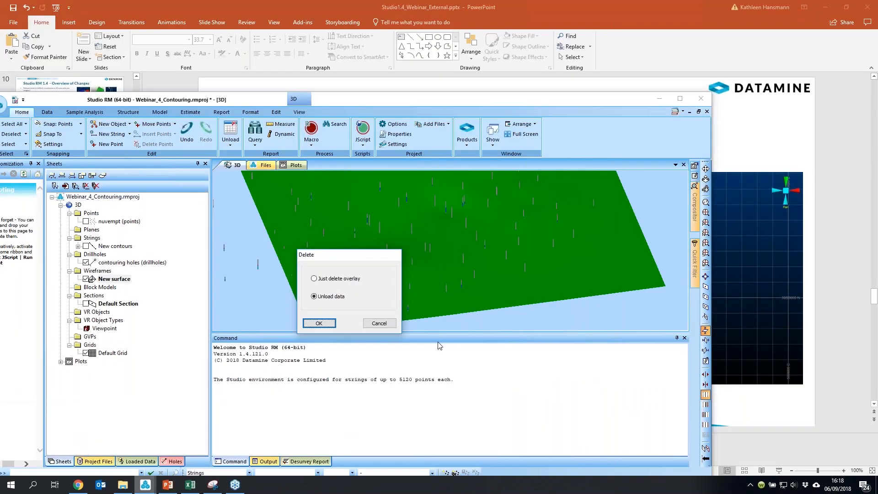
{"action": "key", "text": "Return"}
{"action": "double_click", "coordinate": [388, 101]}
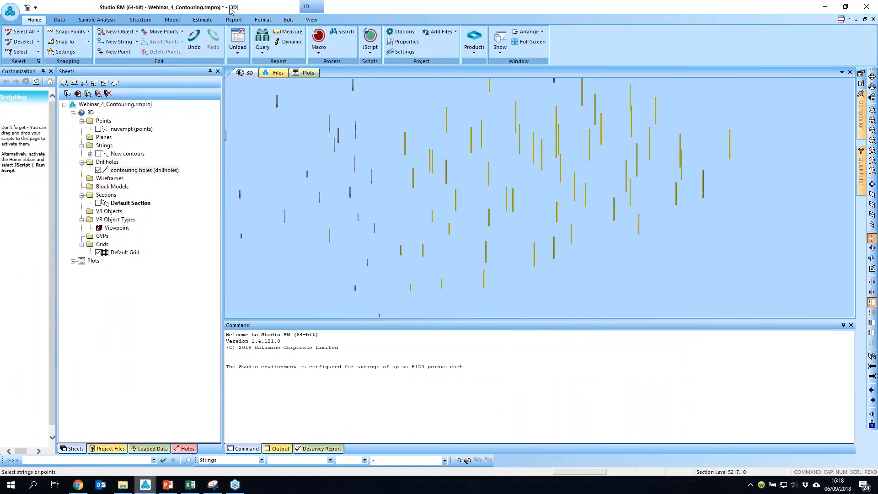
Step: Open Generate Contours for the contouring holes and set the contour attribute to STRATUM with value S4
{"action": "left_click", "coordinate": [234, 19]}
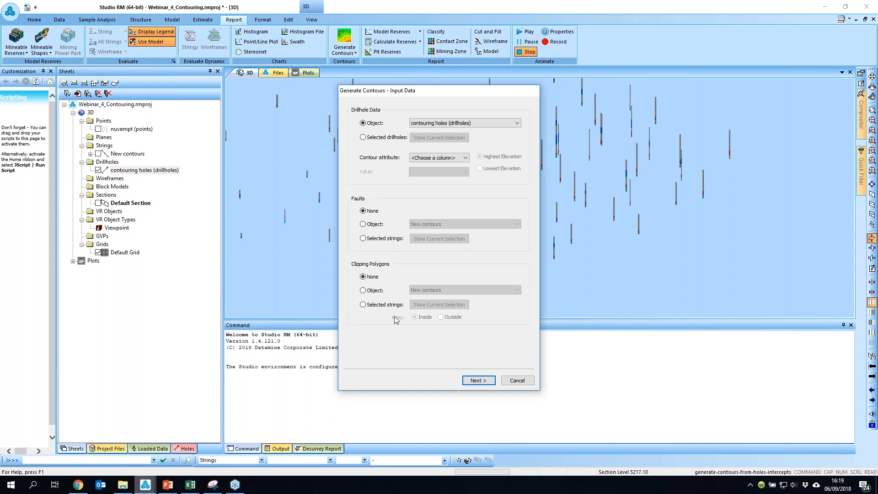
{"action": "left_click", "coordinate": [483, 383]}
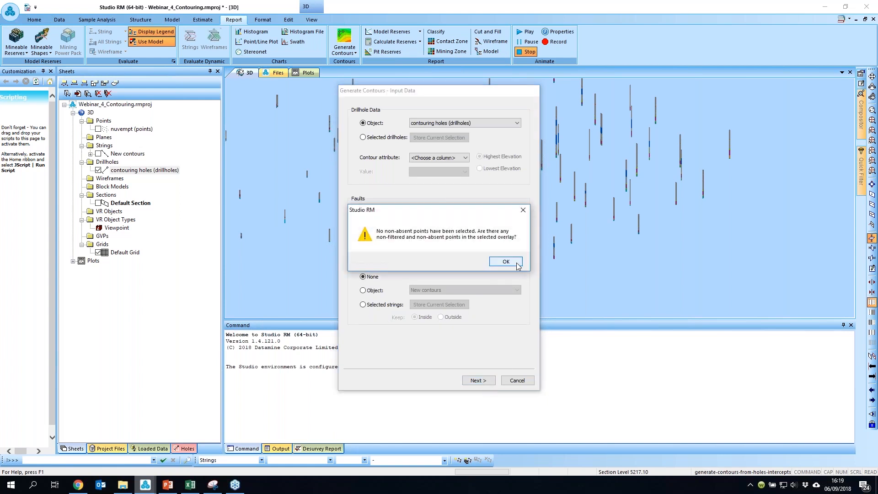
{"action": "left_click", "coordinate": [505, 261]}
{"action": "left_click", "coordinate": [442, 158]}
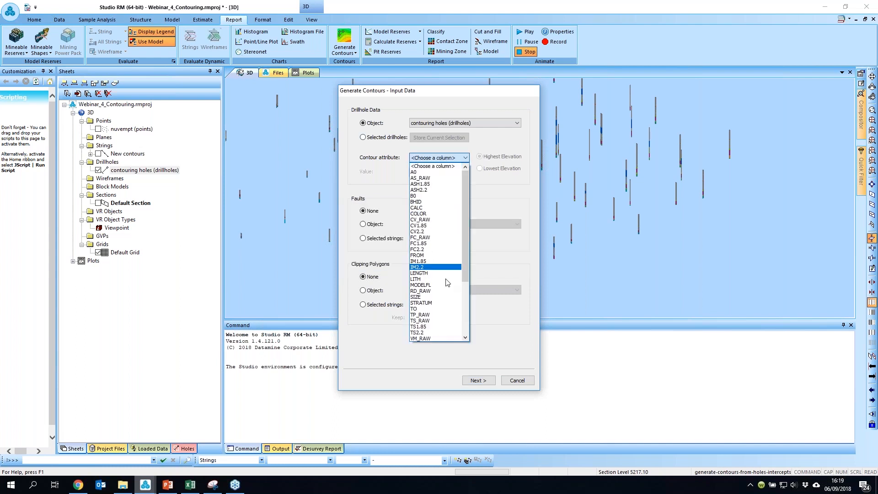
{"action": "left_click", "coordinate": [439, 304]}
{"action": "left_click", "coordinate": [438, 172]}
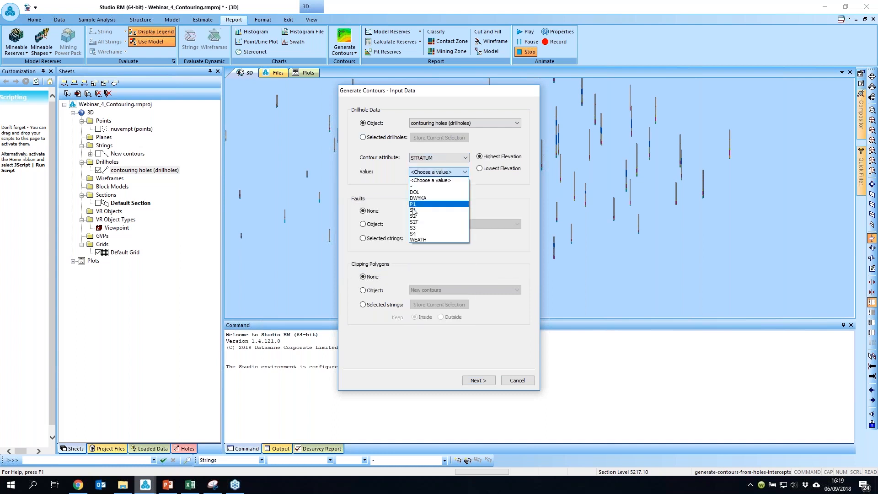
{"action": "left_click", "coordinate": [429, 234]}
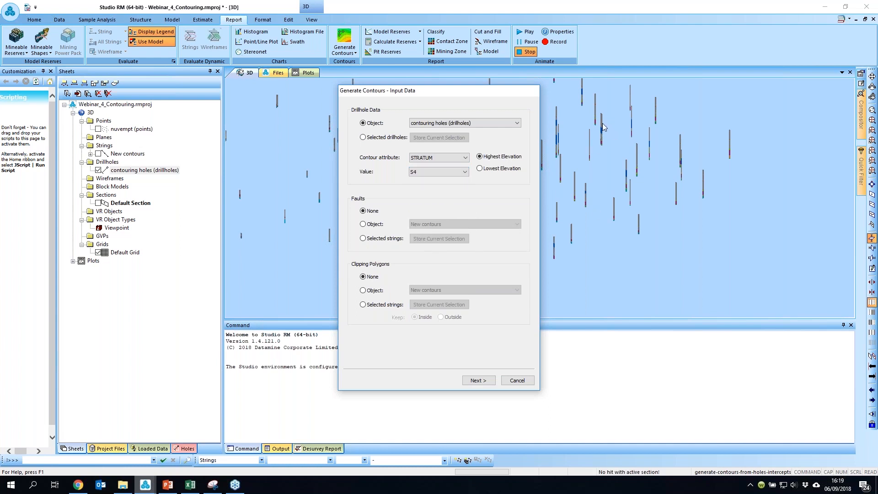
{"action": "left_click", "coordinate": [478, 380]}
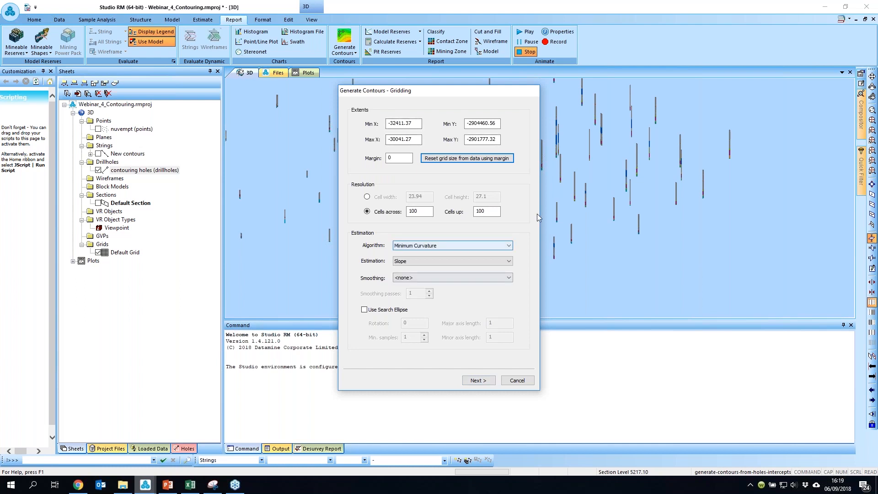
Step: Set the grid margin to 300 and reset the grid size from the data using that margin
{"action": "left_click_drag", "start_coordinate": [396, 158], "coordinate": [377, 150]}
{"action": "type", "text": "300"}
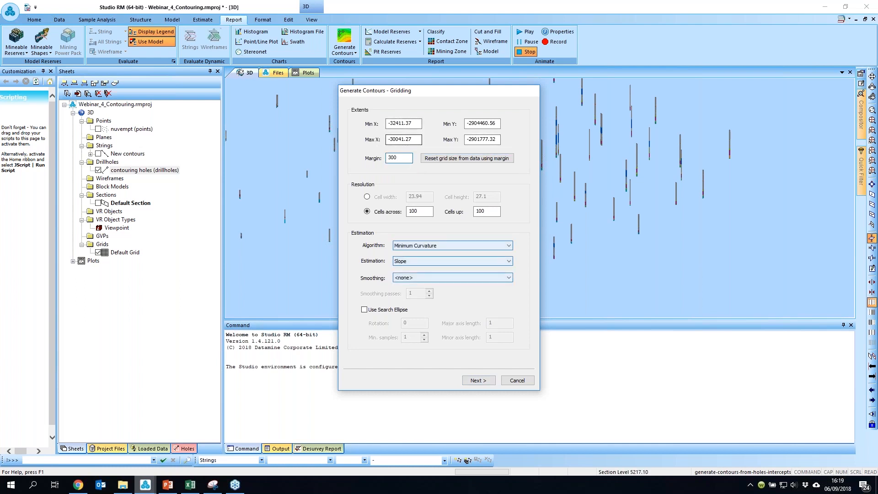
{"action": "left_click", "coordinate": [477, 161]}
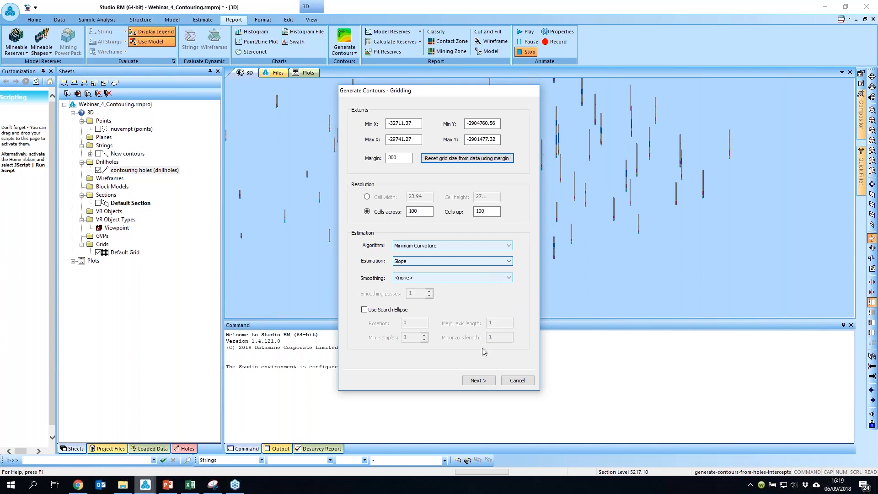
{"action": "left_click", "coordinate": [478, 380]}
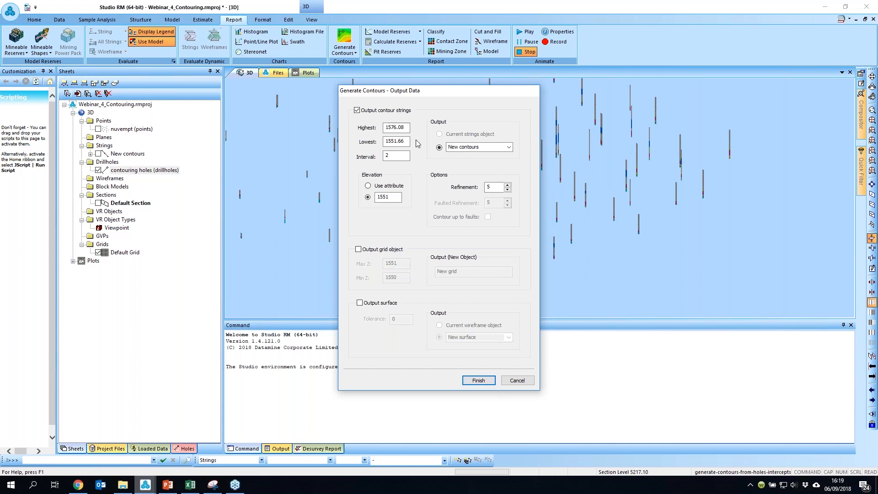
Step: Set the elevation to use the attribute, enable surface output, and finish generating the contours
{"action": "left_click", "coordinate": [388, 186]}
{"action": "left_click", "coordinate": [386, 302]}
{"action": "left_click", "coordinate": [404, 309]}
{"action": "left_click", "coordinate": [478, 380]}
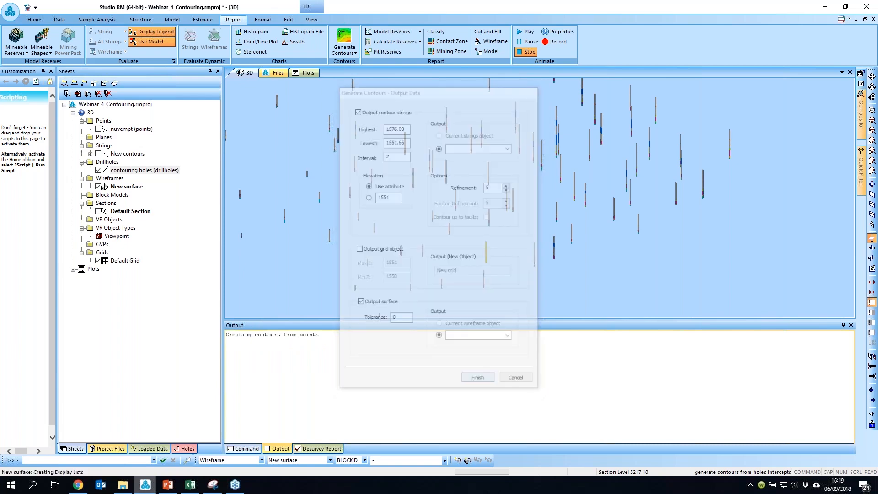
Step: Display the New contours strings over the generated surface and inspect them in 3D
{"action": "left_click_drag", "start_coordinate": [600, 221], "coordinate": [563, 207], "text": "shift"}
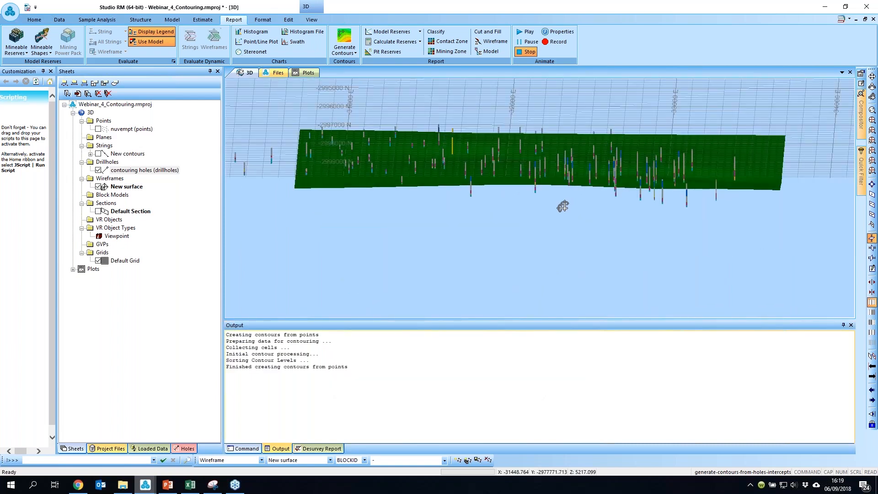
{"action": "scroll", "coordinate": [563, 206], "scroll_direction": "up", "scroll_amount": 5}
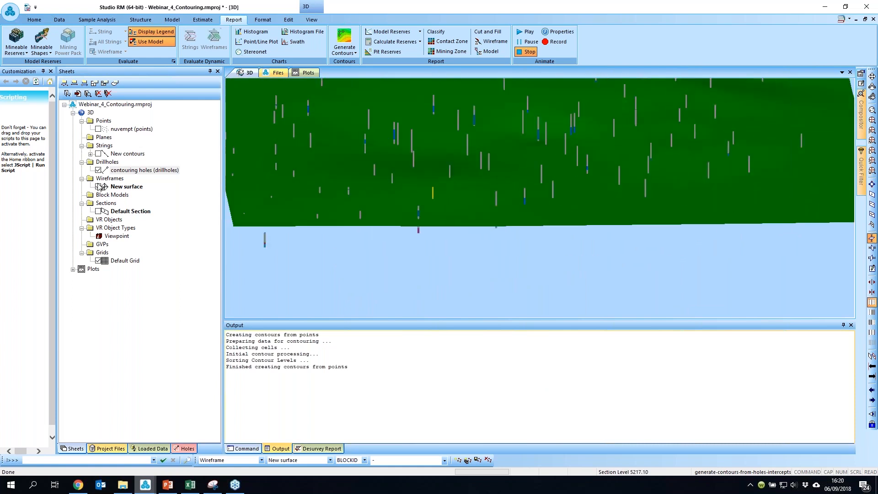
{"action": "left_click", "coordinate": [99, 153]}
{"action": "left_click_drag", "start_coordinate": [687, 115], "coordinate": [602, 212]}
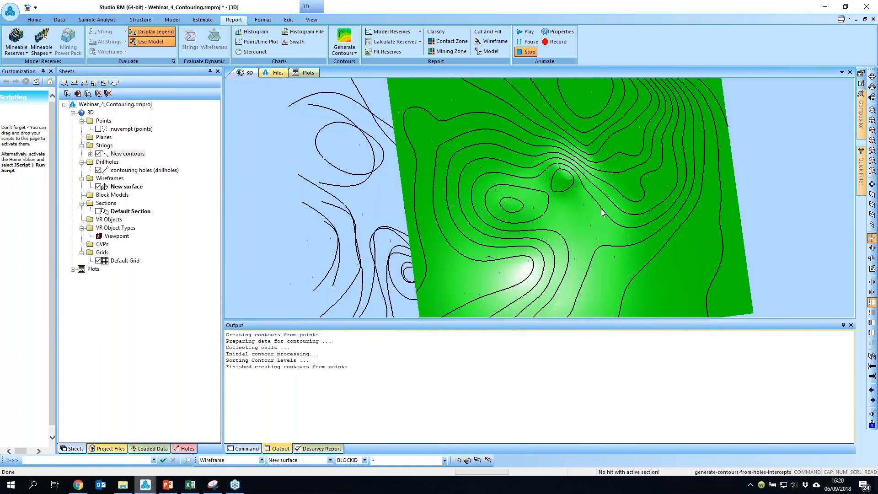
{"action": "scroll", "coordinate": [602, 212], "scroll_direction": "down", "scroll_amount": 3}
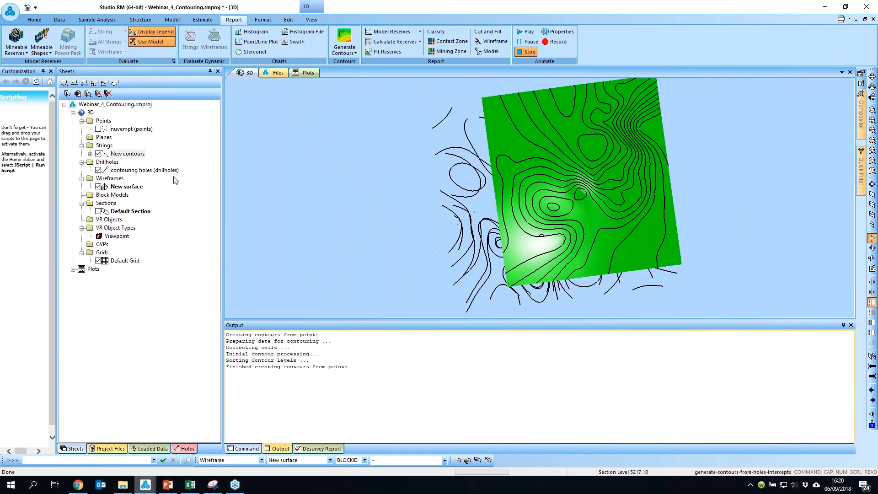
Step: Switch back to PowerPoint and move to slide 15, the Studio RM 1.4 overview of changes
{"action": "left_click", "coordinate": [168, 485]}
{"action": "left_click", "coordinate": [70, 456]}
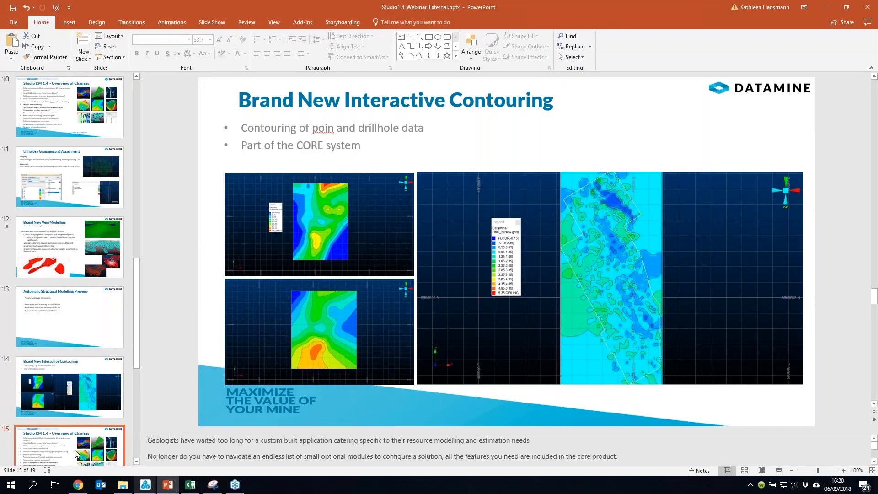
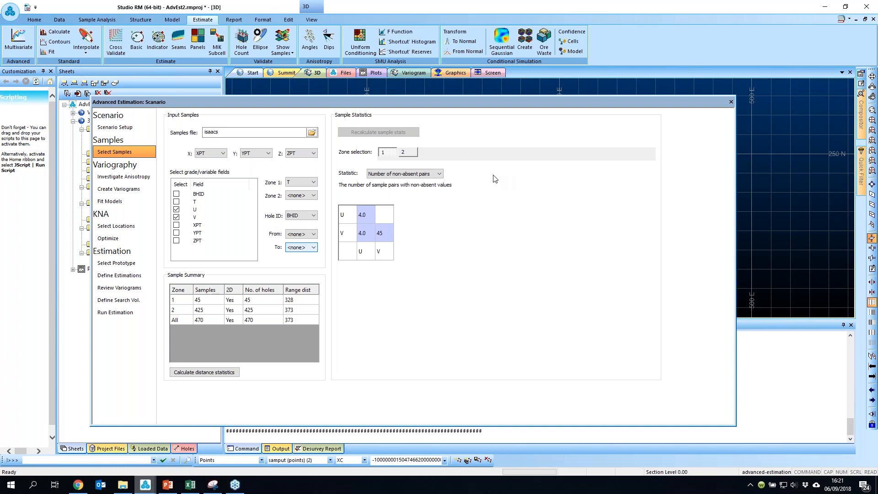
Step: Open the Investigate Anisotropy page and display the variogram 3D map in the Variogram window, moving the wizard aside
{"action": "left_click", "coordinate": [127, 177]}
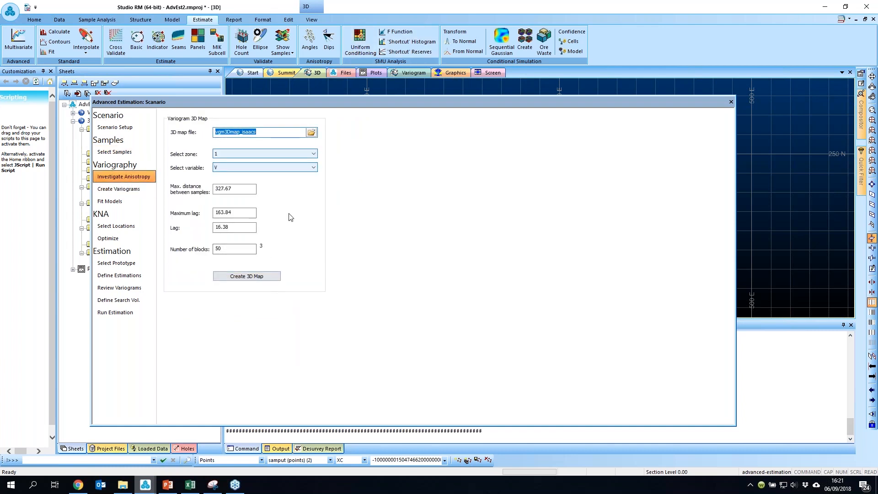
{"action": "left_click_drag", "start_coordinate": [349, 105], "coordinate": [336, 124]}
{"action": "left_click", "coordinate": [417, 73]}
{"action": "left_click_drag", "start_coordinate": [434, 117], "coordinate": [418, 396]}
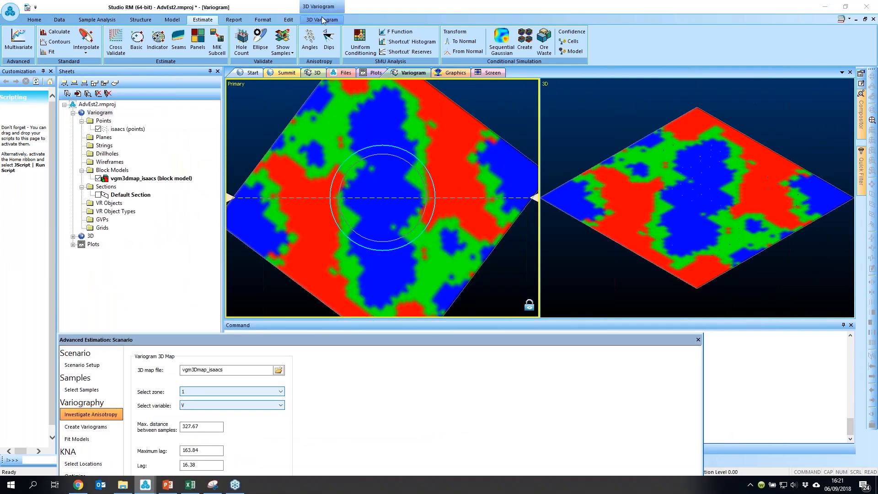
Step: Adjust the sill threshold on the 3D variogram map legend to about 2556
{"action": "left_click", "coordinate": [323, 20]}
{"action": "left_click_drag", "start_coordinate": [26, 96], "coordinate": [24, 114]}
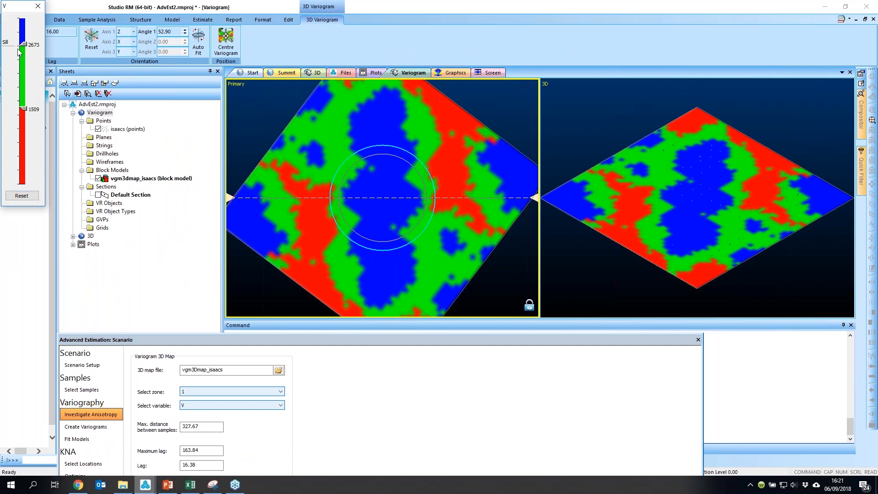
{"action": "mouse_move", "coordinate": [22, 44]}
{"action": "left_mouse_down"}
{"action": "mouse_move", "coordinate": [26, 65]}
{"action": "mouse_move", "coordinate": [24, 50]}
{"action": "left_mouse_up"}
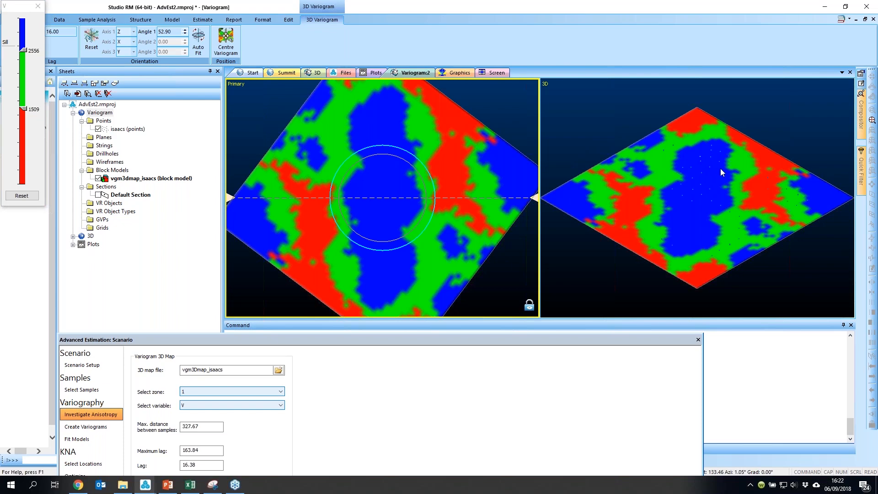
{"action": "scroll", "coordinate": [720, 168], "scroll_direction": "up", "scroll_amount": 3}
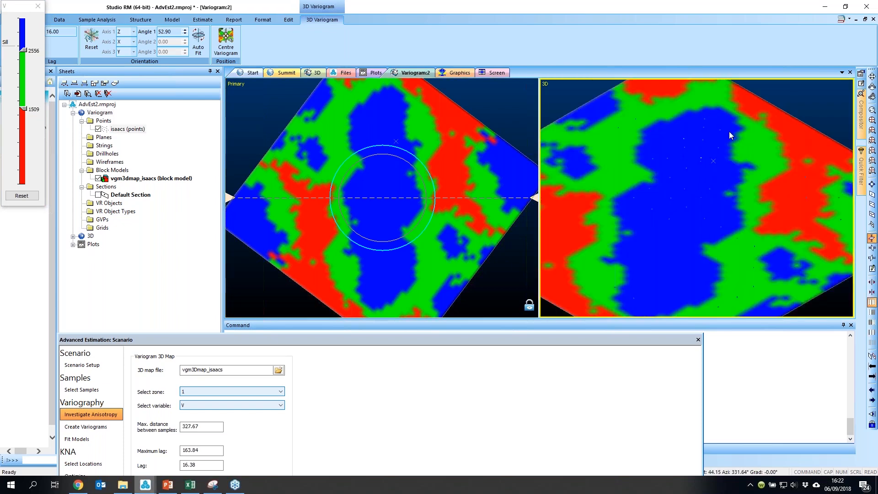
{"action": "scroll", "coordinate": [729, 130], "scroll_direction": "down", "scroll_amount": 1}
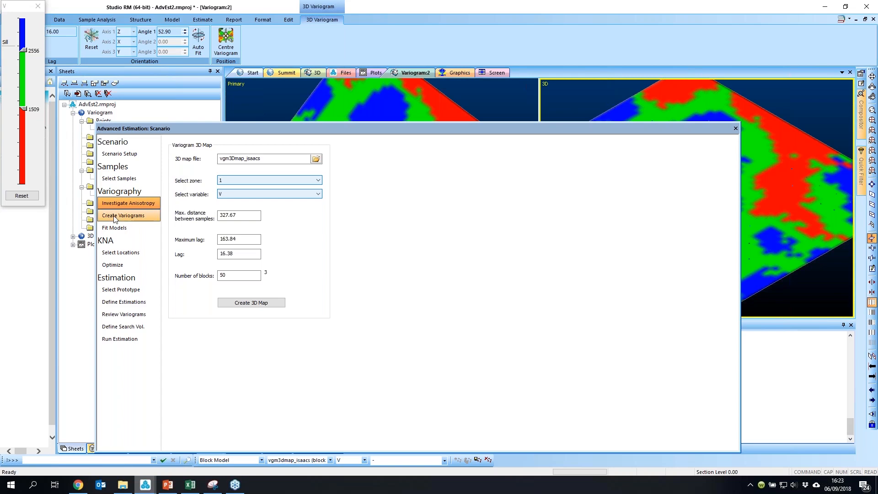
Step: Review the Create Variograms and Fit Models pages, including the saved candidate model sets
{"action": "left_click", "coordinate": [130, 218]}
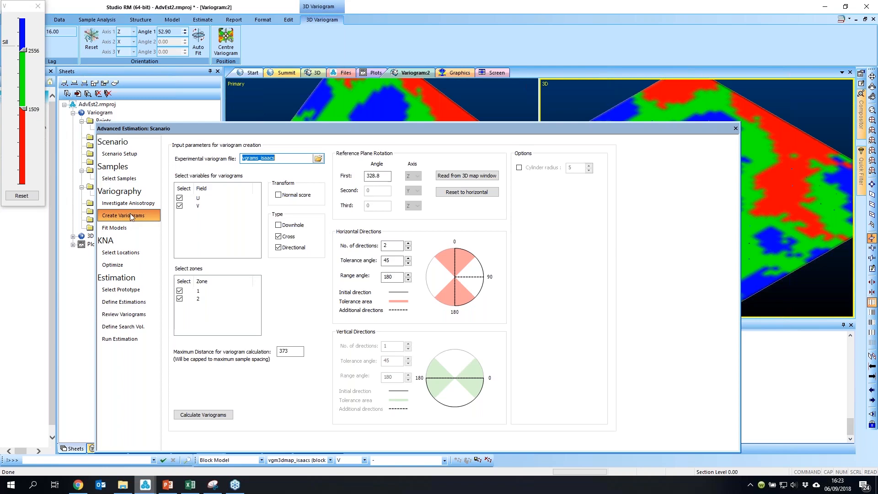
{"action": "left_click", "coordinate": [124, 228]}
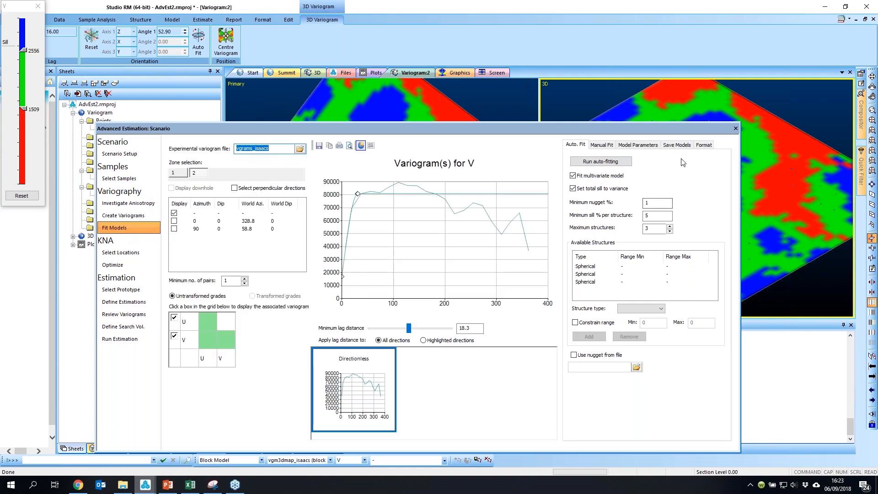
{"action": "left_click", "coordinate": [676, 145]}
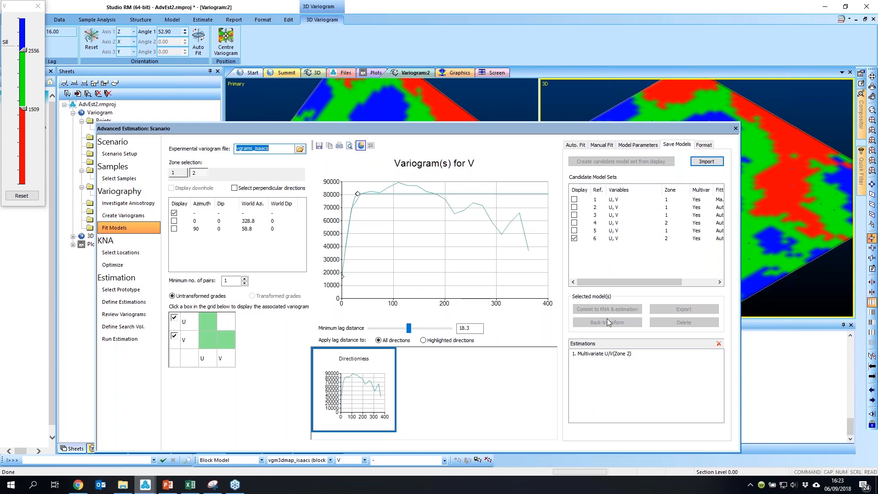
Step: Open the KNA Select Locations and Optimize pages and run the discretization optimization tests
{"action": "left_click", "coordinate": [130, 254]}
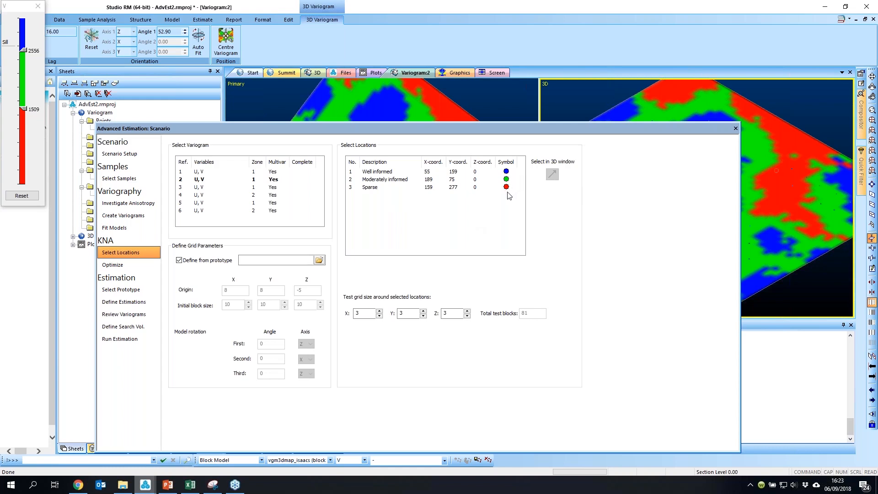
{"action": "left_click", "coordinate": [138, 265]}
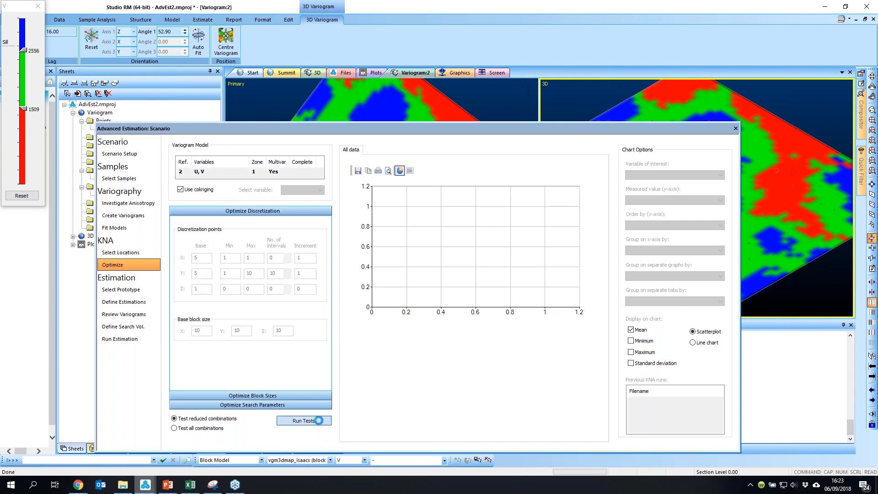
{"action": "left_click", "coordinate": [304, 420]}
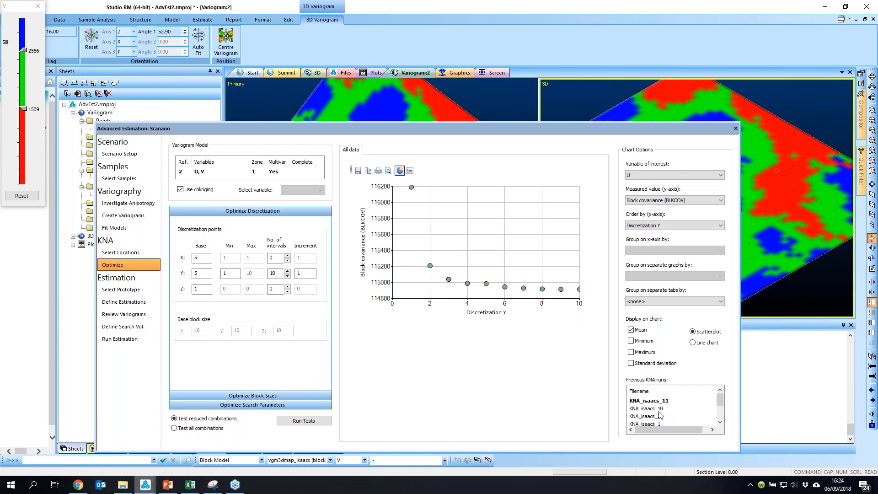
Step: Open the previous KNA run KNA_isaacs_2 in the Table Editor, review it and close it
{"action": "scroll", "coordinate": [661, 411], "scroll_direction": "down", "scroll_amount": 3}
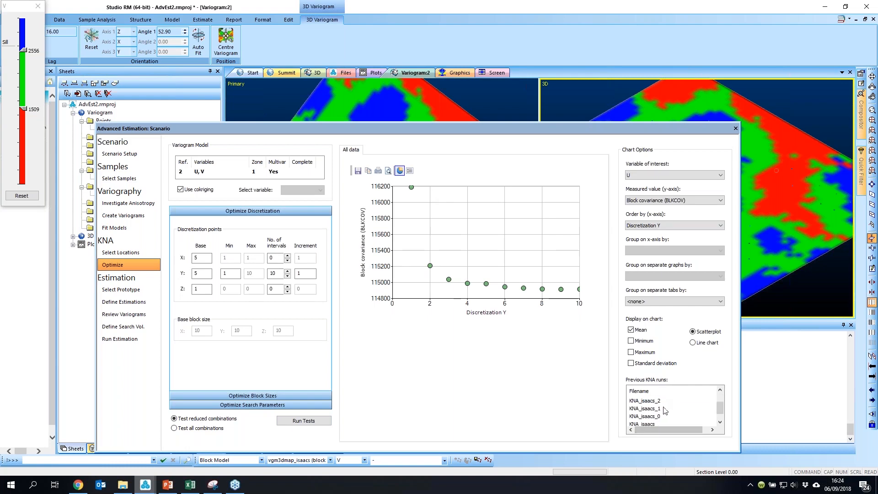
{"action": "right_click", "coordinate": [646, 401]}
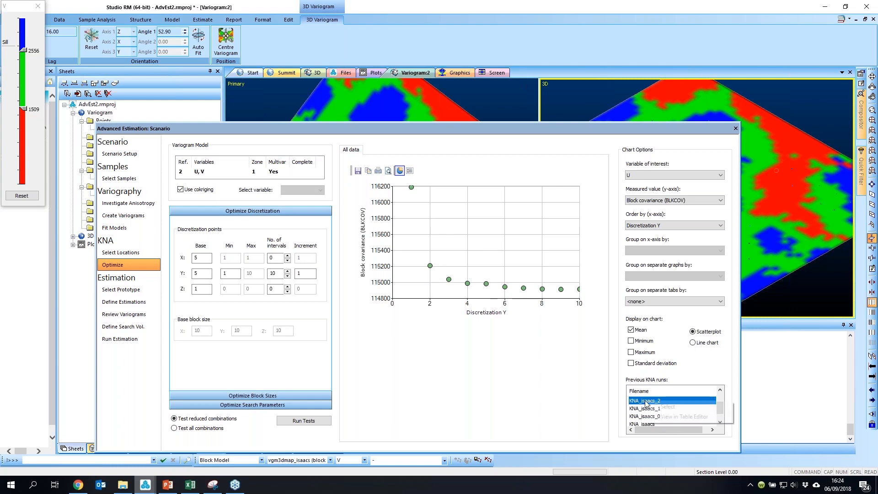
{"action": "left_click", "coordinate": [682, 417]}
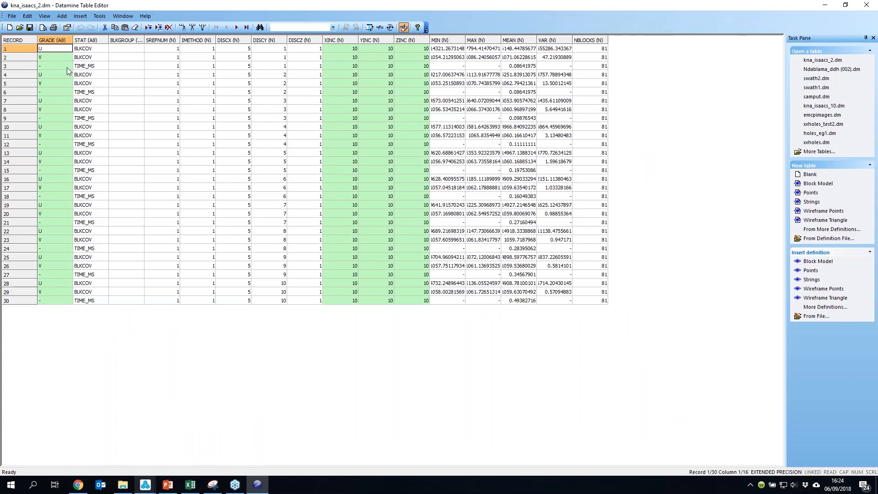
{"action": "left_click", "coordinate": [867, 5]}
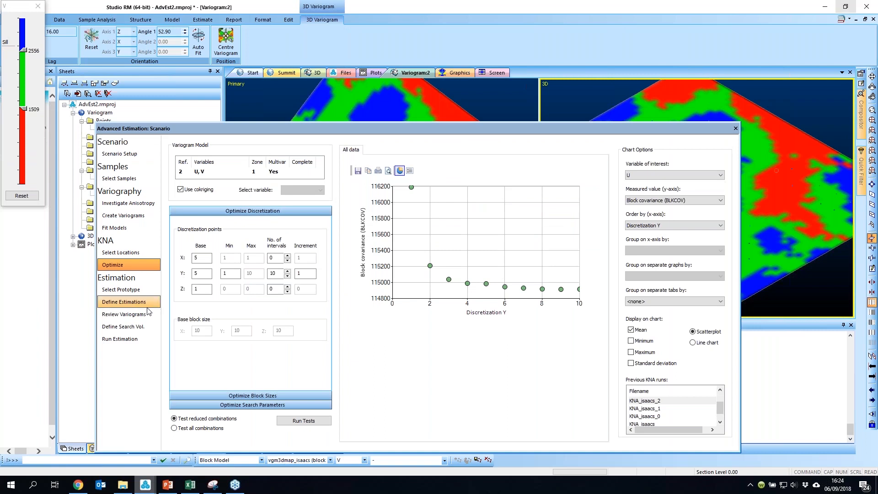
Step: Review the search volumes, the multivariate estimation setup and its output field names, then close the wizard
{"action": "left_click", "coordinate": [142, 327]}
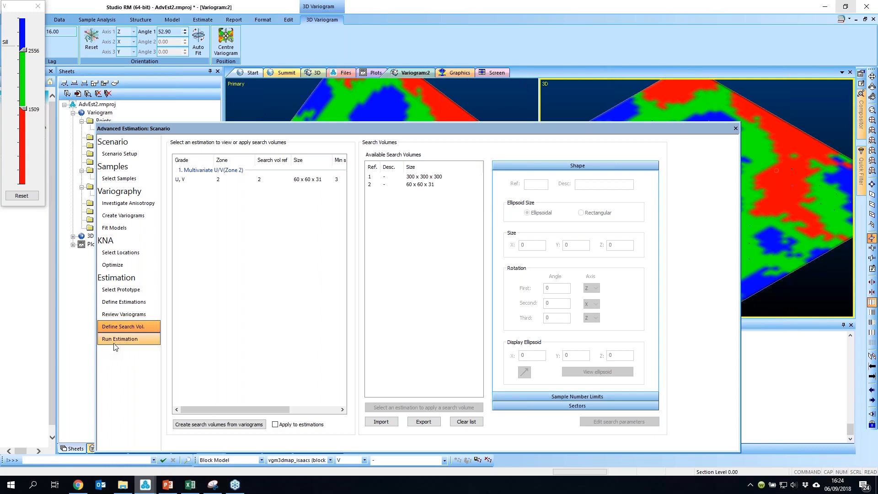
{"action": "left_click", "coordinate": [120, 303]}
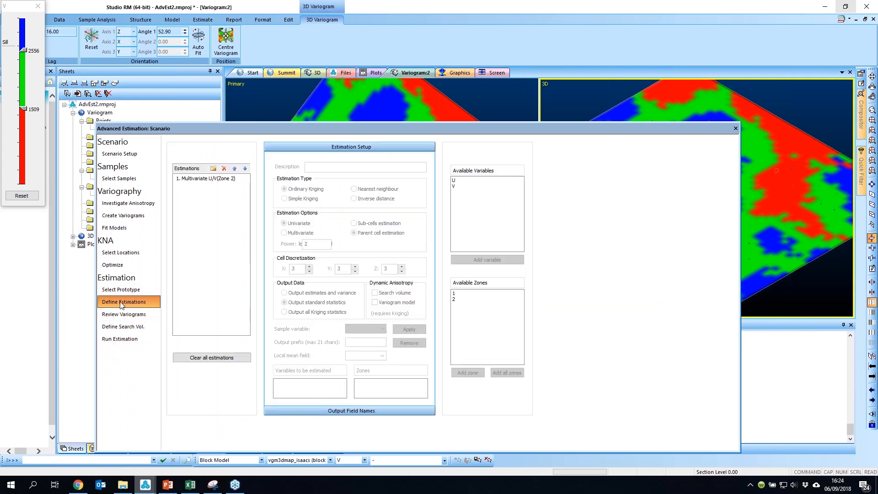
{"action": "left_click", "coordinate": [200, 179]}
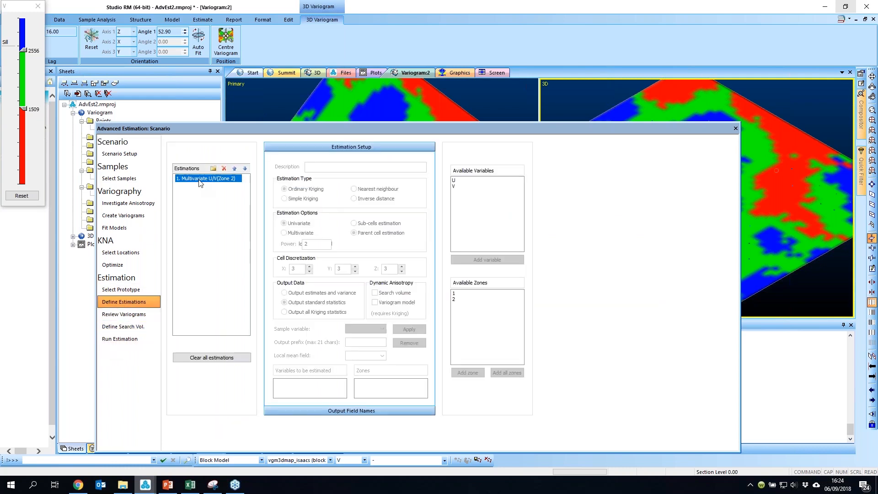
{"action": "left_click", "coordinate": [351, 411]}
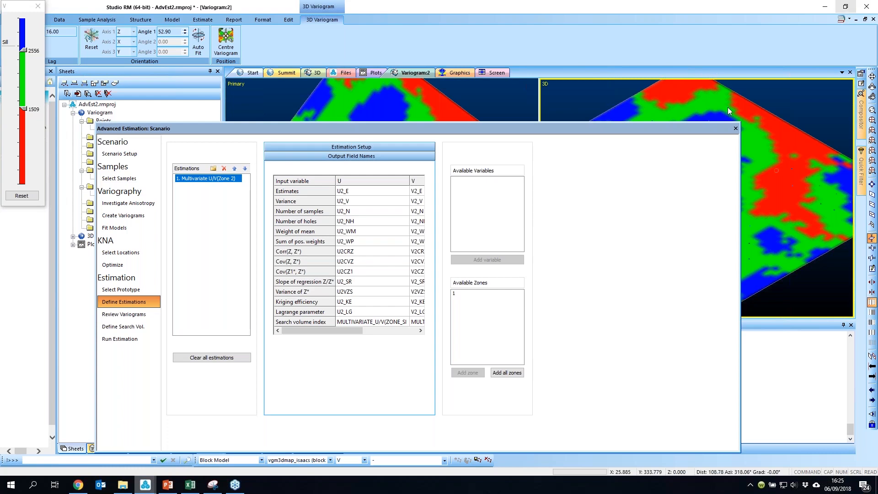
{"action": "left_click", "coordinate": [735, 128]}
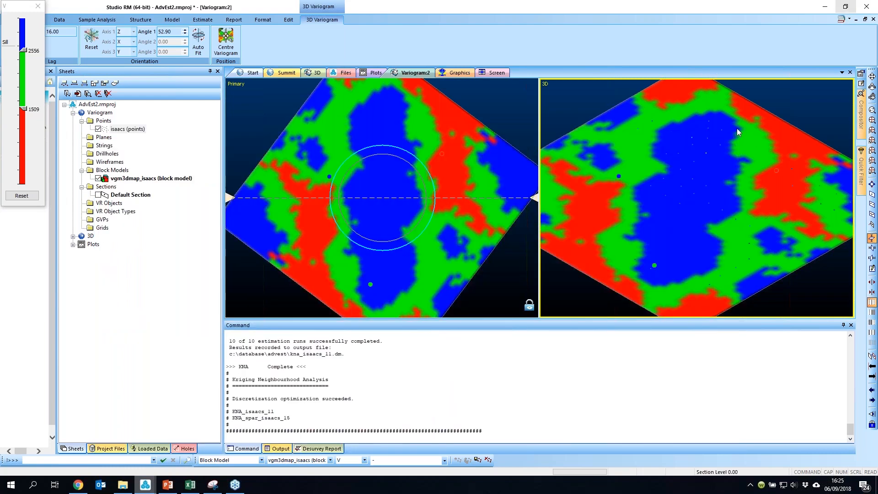
Step: Switch to the 3D window, close the Command panel and zoom into the estimated block model
{"action": "left_click", "coordinate": [315, 73]}
{"action": "left_click", "coordinate": [314, 73]}
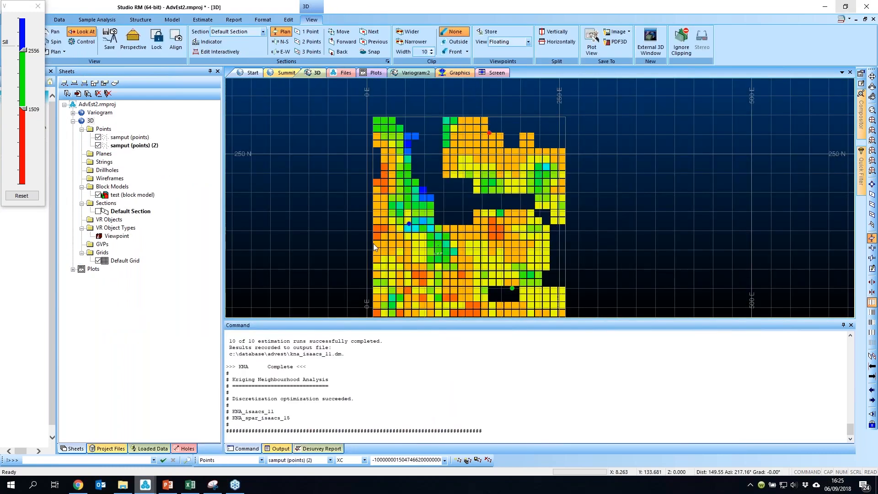
{"action": "left_click", "coordinate": [850, 325]}
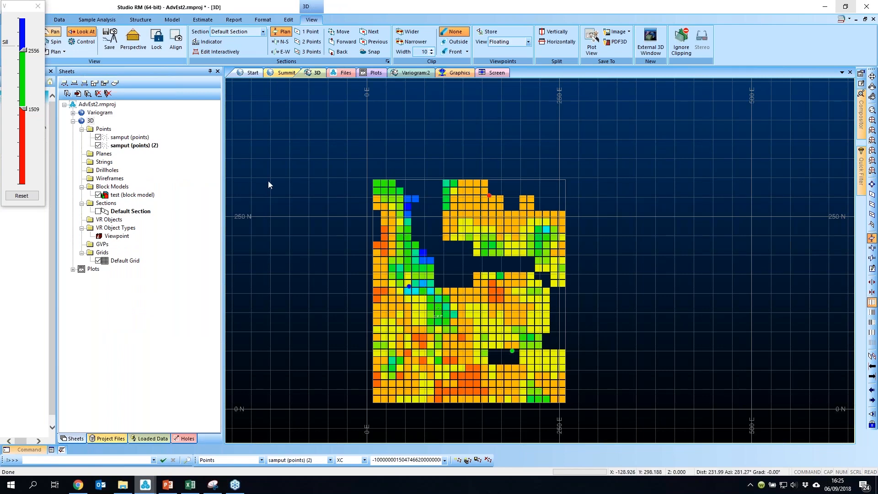
{"action": "left_click", "coordinate": [481, 313]}
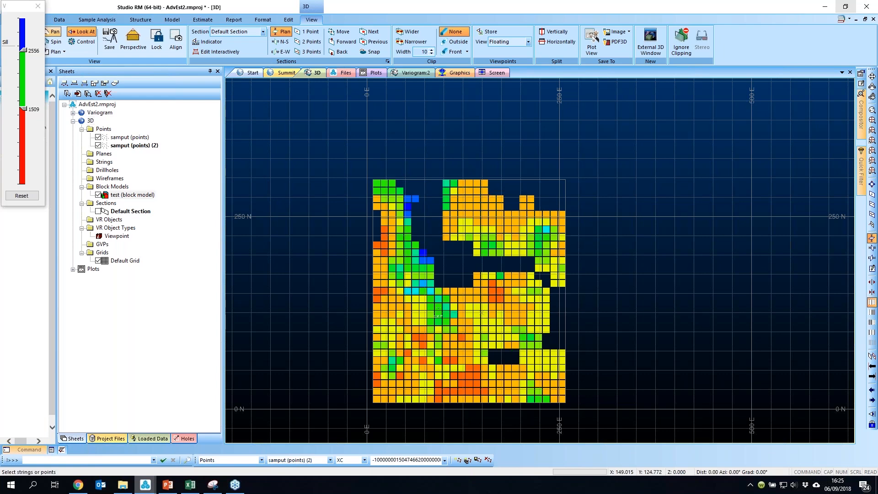
{"action": "scroll", "coordinate": [466, 342], "scroll_direction": "up", "scroll_amount": 1}
{"action": "scroll", "coordinate": [466, 342], "scroll_direction": "up", "scroll_amount": 1}
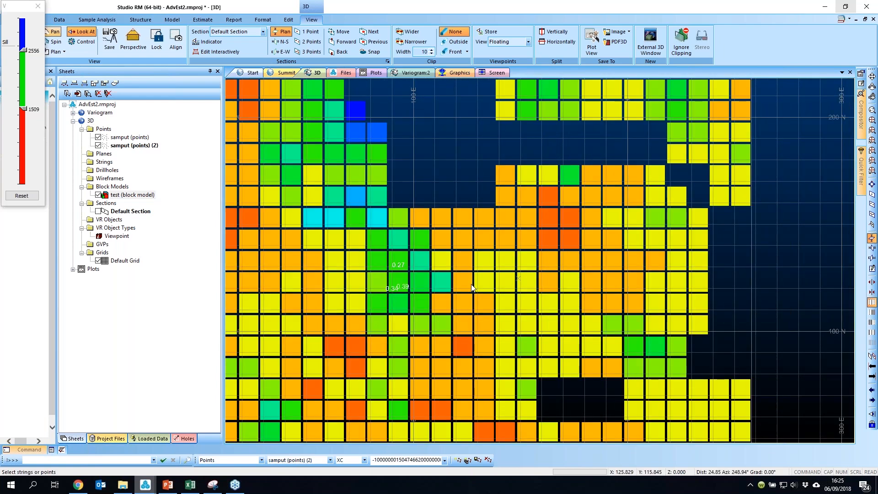
Step: Use Show Samples to display the associated sample weights for several selected blocks
{"action": "left_click", "coordinate": [203, 20]}
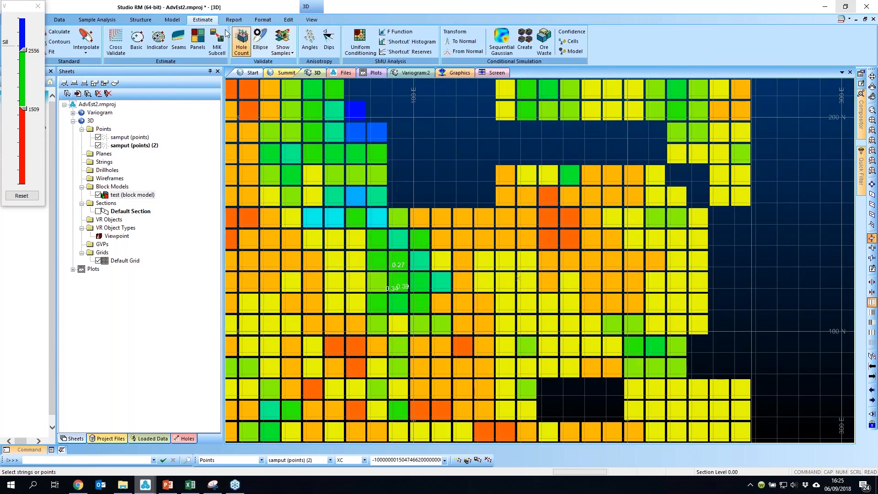
{"action": "left_click", "coordinate": [288, 40]}
{"action": "left_click", "coordinate": [469, 237]}
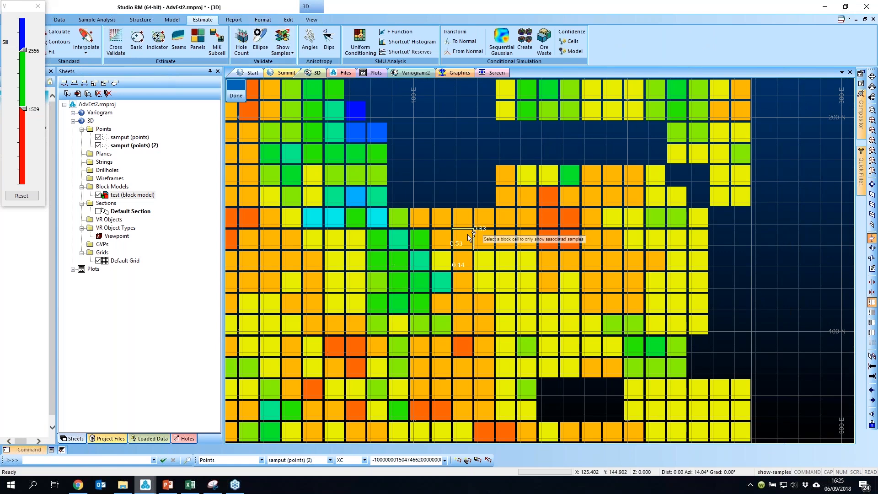
{"action": "left_click", "coordinate": [554, 244]}
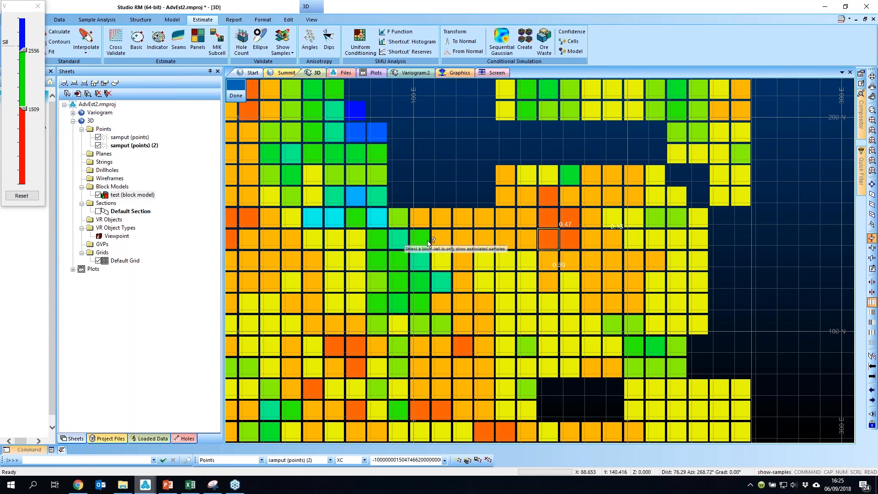
{"action": "left_click", "coordinate": [552, 197]}
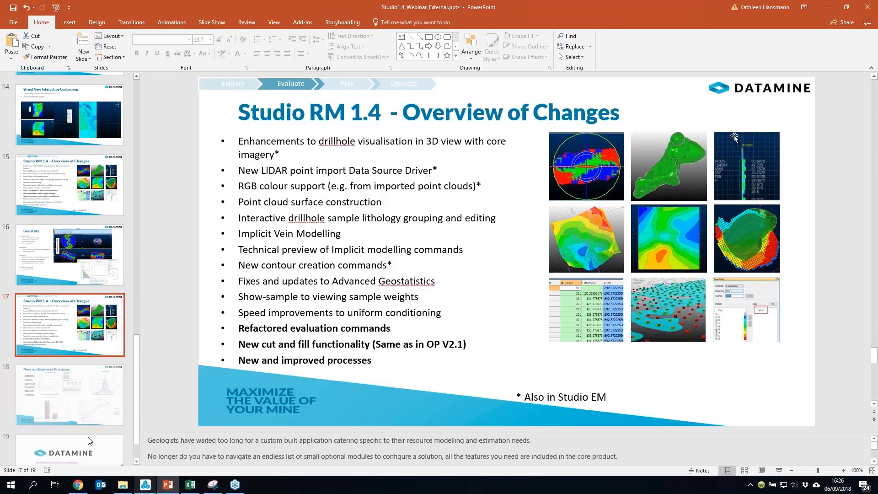
Step: Move to slide 17 of the webinar presentation in PowerPoint
{"action": "scroll", "coordinate": [89, 440], "scroll_direction": "down", "scroll_amount": 1}
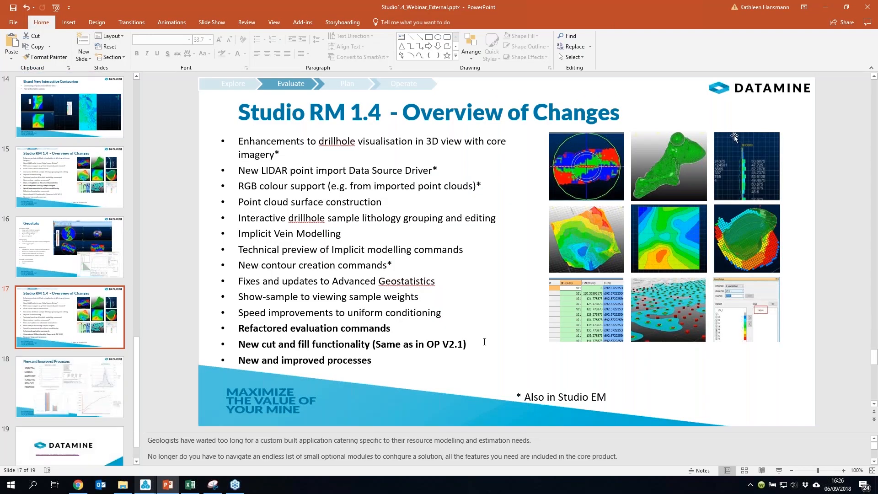